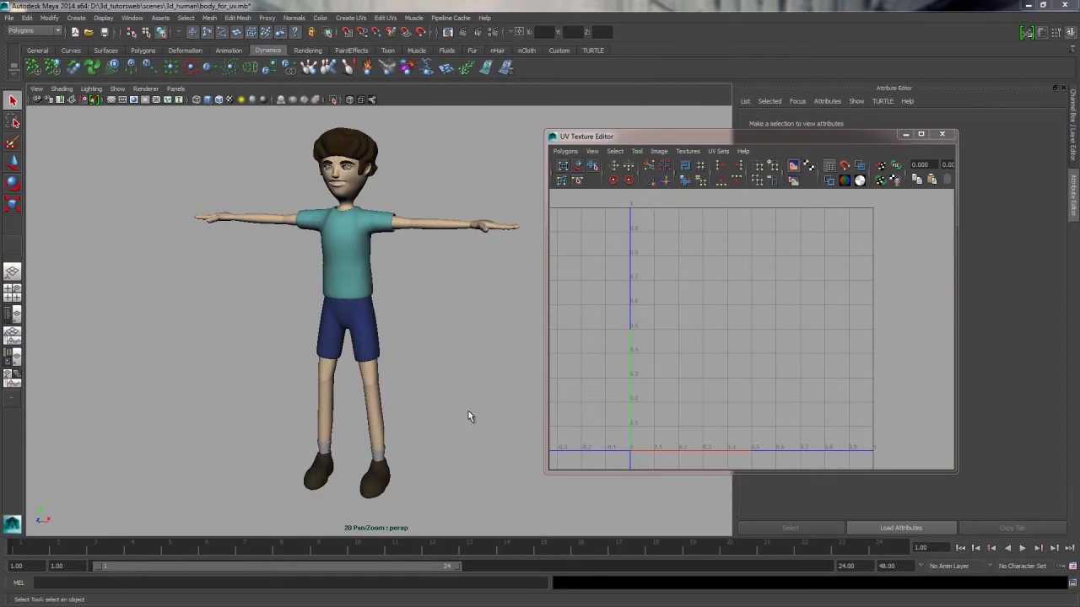
- Select the character's body mesh and examine its existing UV layout in the UV Texture Editor
{"action": "left_click", "coordinate": [427, 226]}
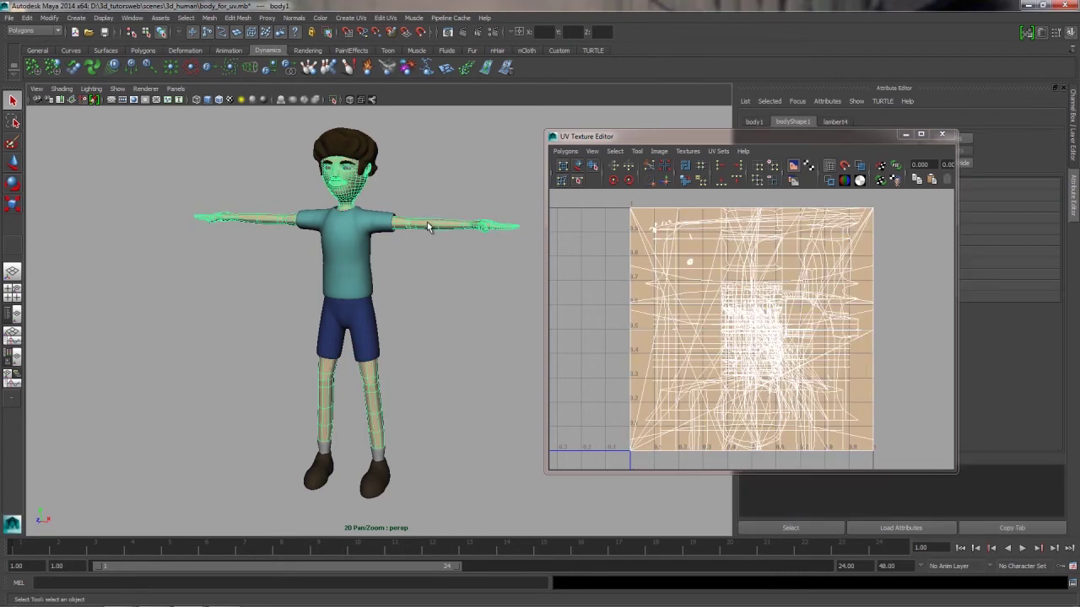
{"action": "left_click", "coordinate": [423, 291]}
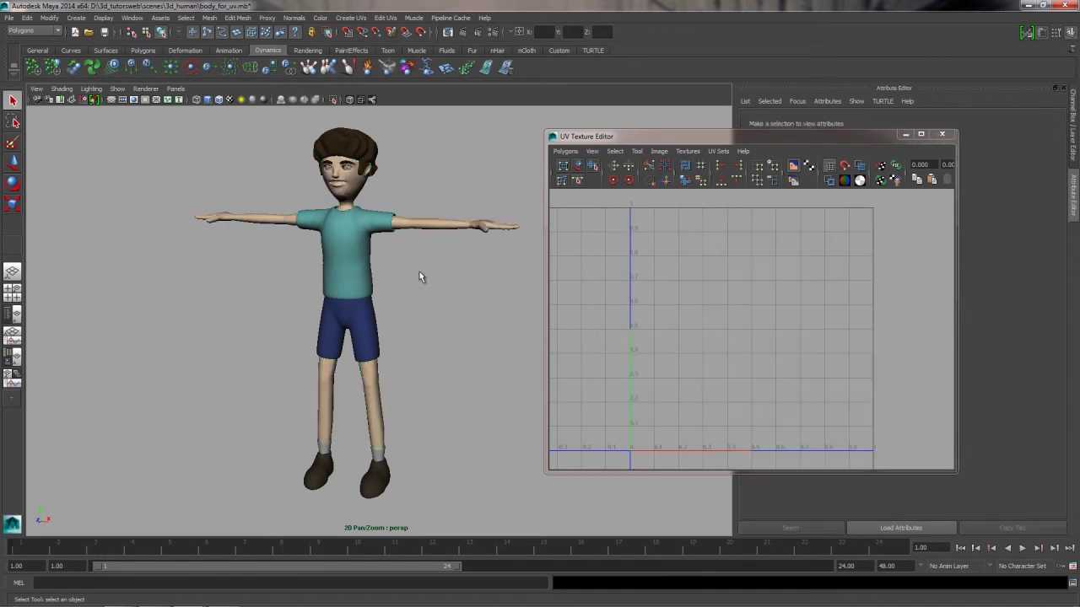
{"action": "left_click", "coordinate": [412, 224]}
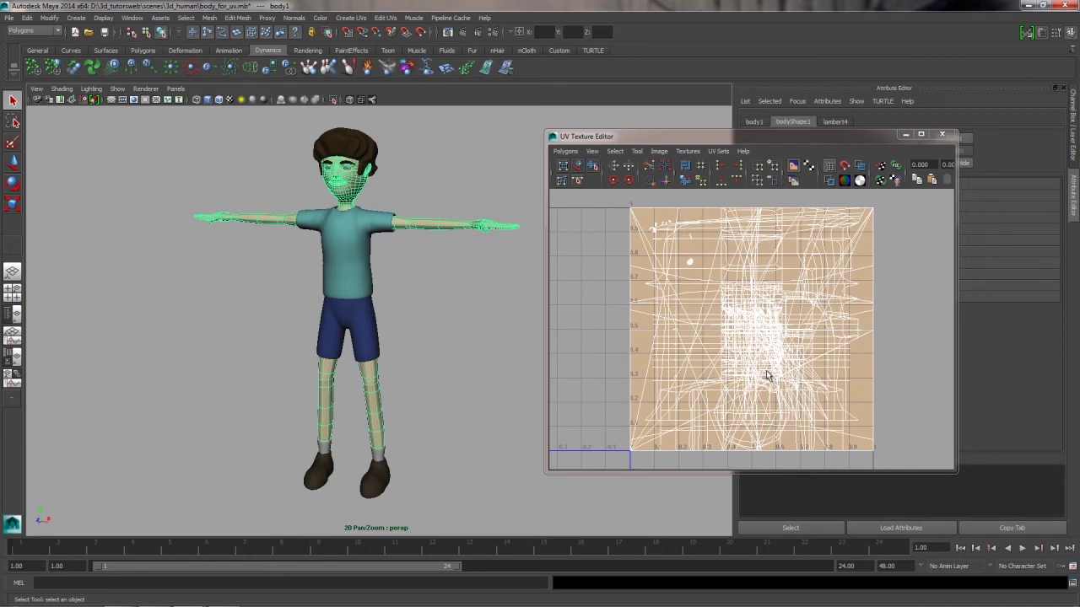
{"action": "left_click", "coordinate": [485, 307]}
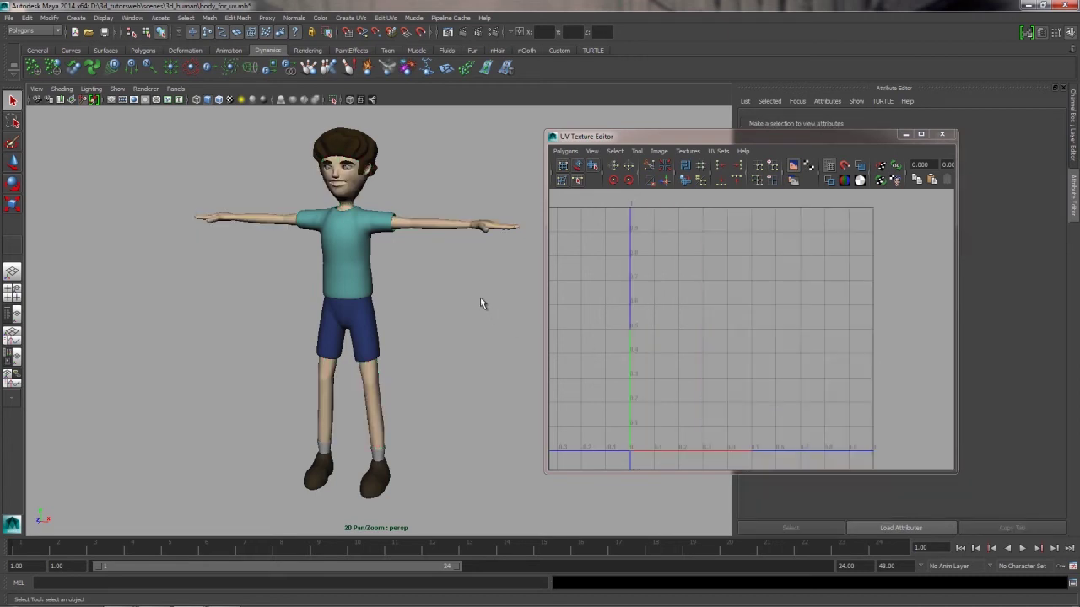
{"action": "left_click", "coordinate": [340, 196]}
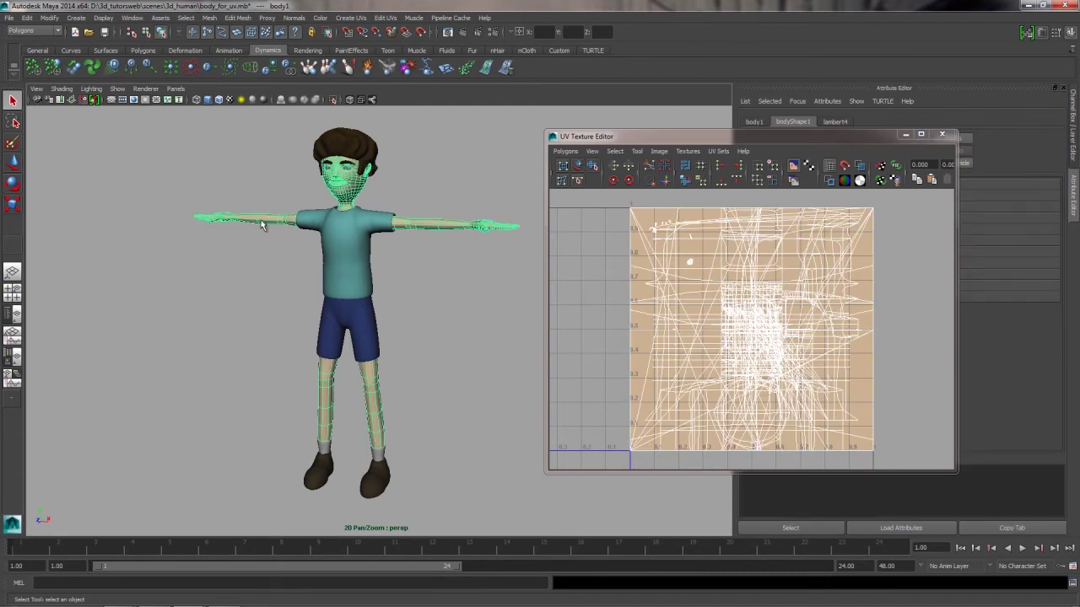
- Check in the Plug-in Manager that objExport.mll is loaded and set to load automatically
{"action": "left_click", "coordinate": [132, 17]}
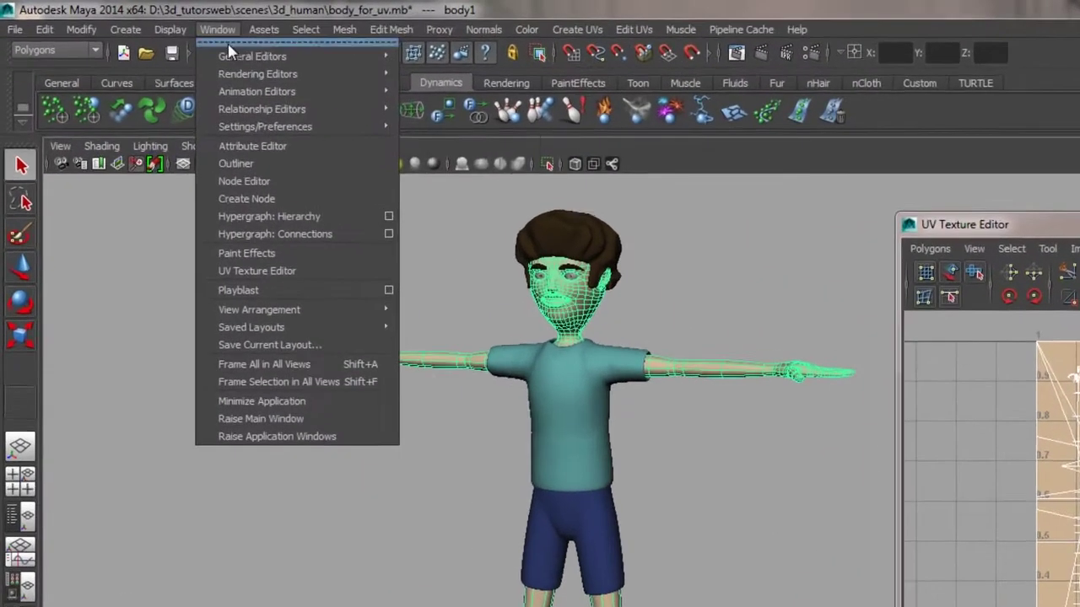
{"action": "mouse_move", "coordinate": [253, 126]}
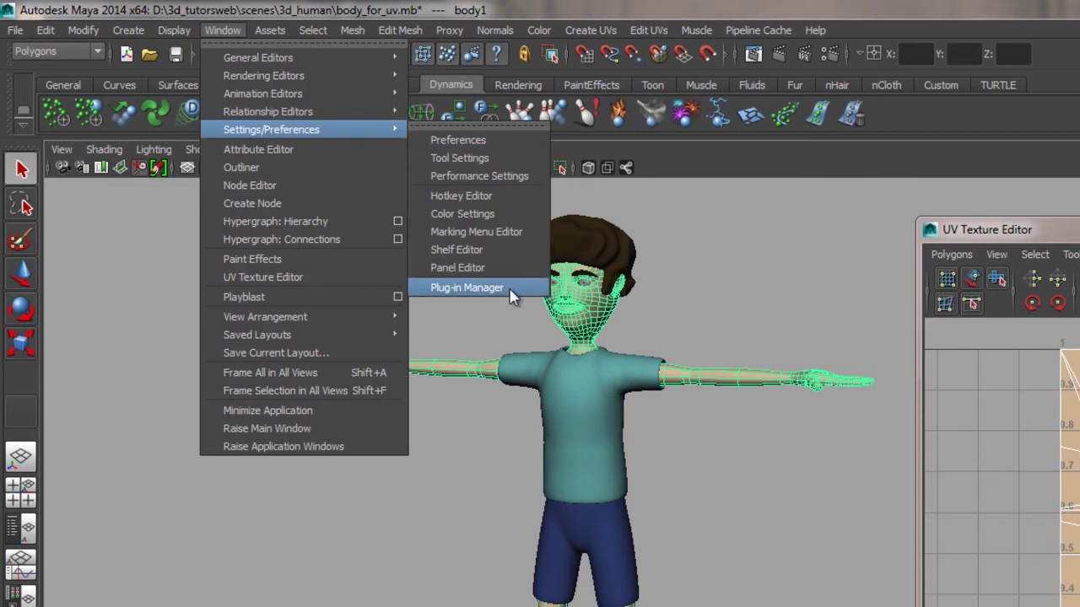
{"action": "left_click", "coordinate": [466, 288]}
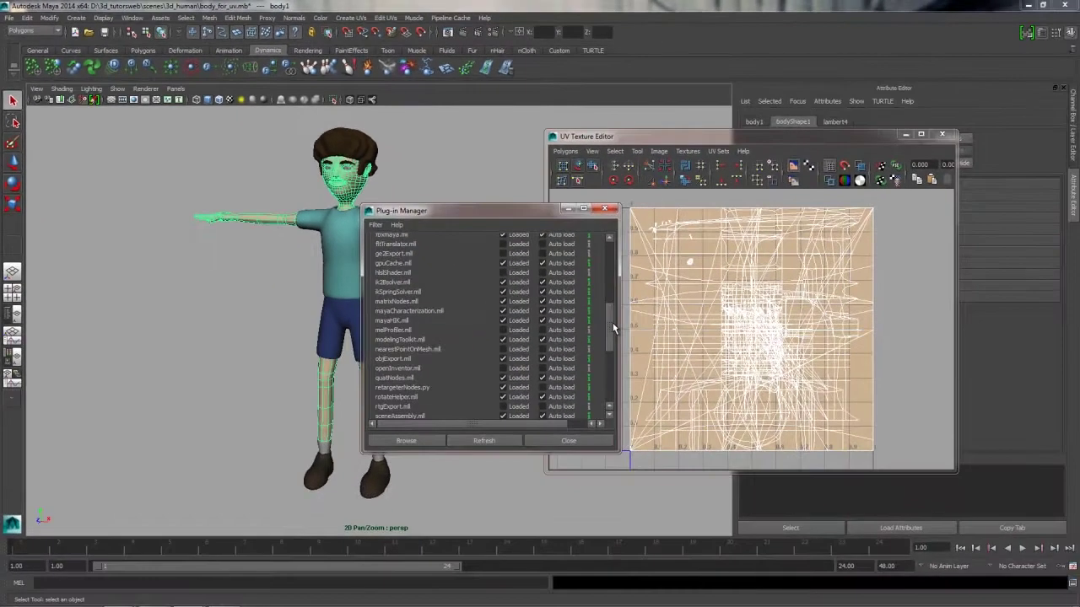
{"action": "left_click_drag", "start_coordinate": [1003, 530], "coordinate": [990, 550]}
{"action": "left_click_drag", "start_coordinate": [611, 343], "coordinate": [610, 347]}
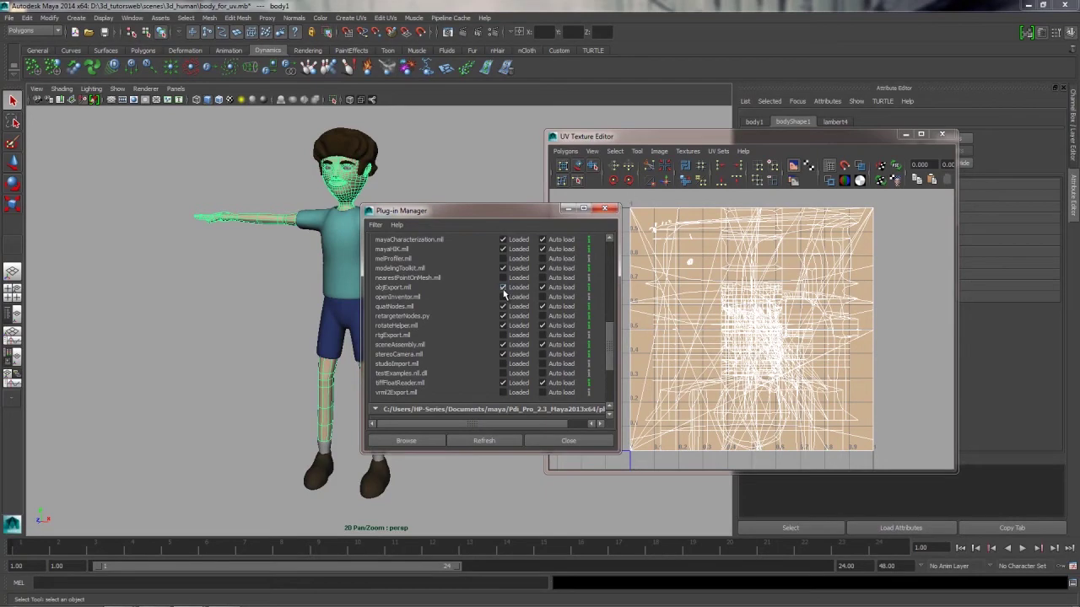
{"action": "left_click", "coordinate": [543, 288]}
{"action": "left_click", "coordinate": [568, 440]}
- Export only the character's body mesh to the Desktop in OBJexport format with the file name body
{"action": "left_click", "coordinate": [234, 211]}
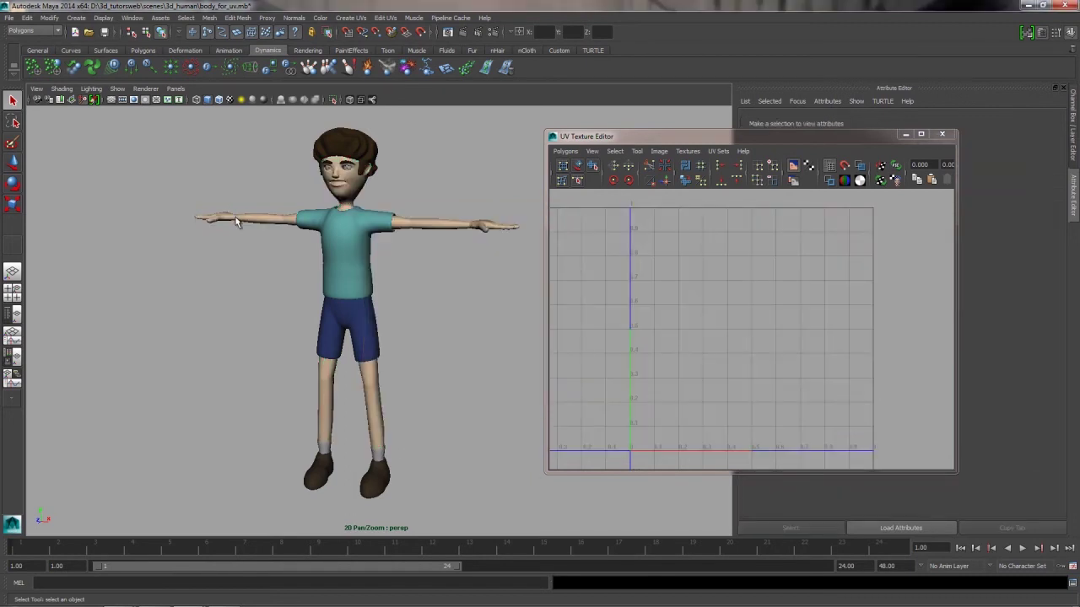
{"action": "left_click", "coordinate": [235, 216]}
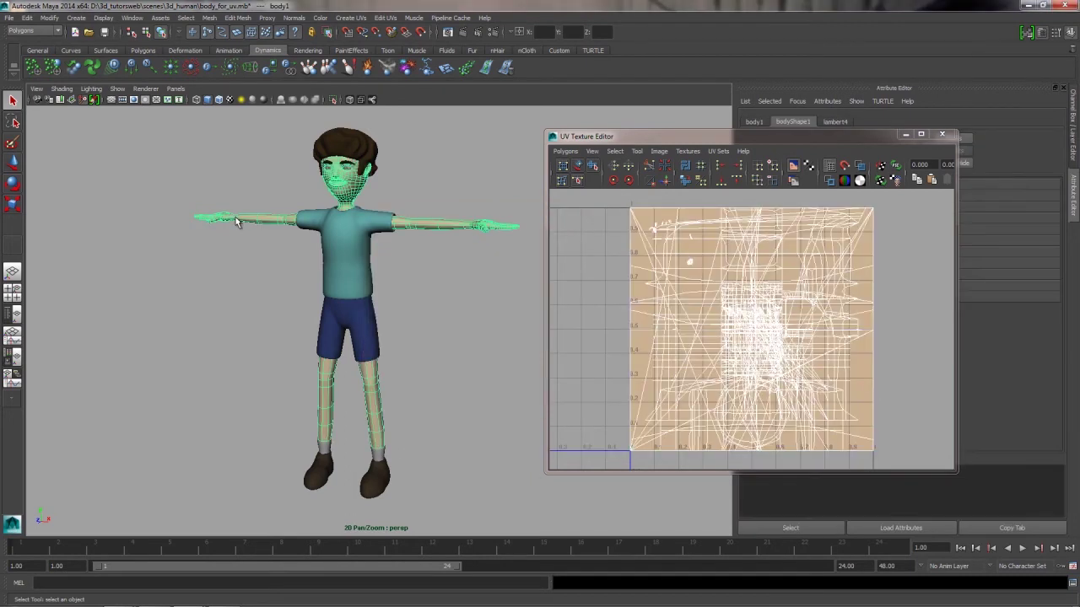
{"action": "left_click", "coordinate": [9, 18]}
{"action": "mouse_move", "coordinate": [63, 146]}
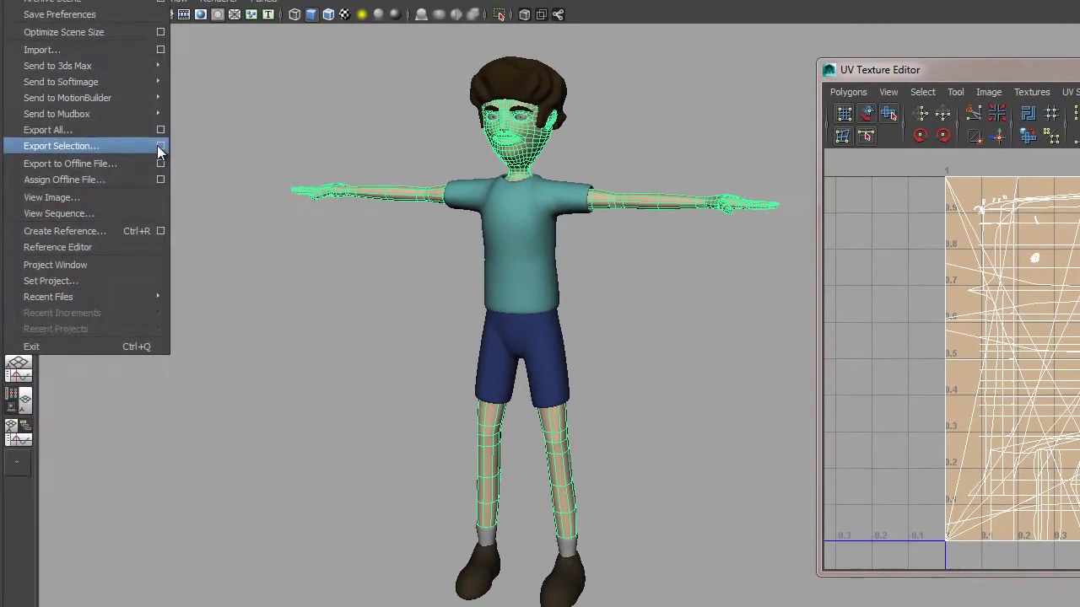
{"action": "left_click", "coordinate": [107, 187]}
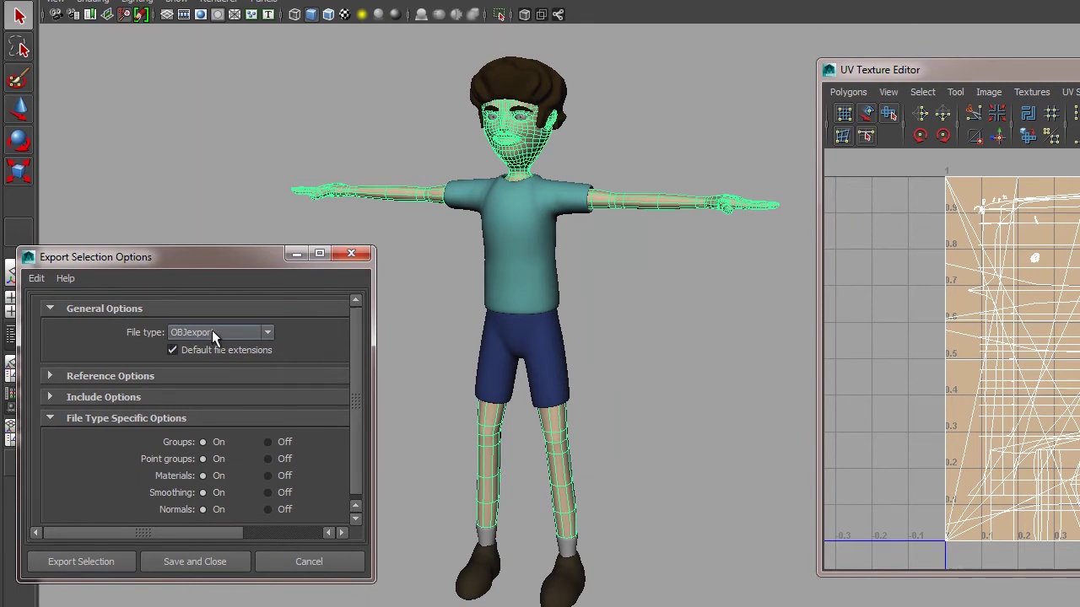
{"action": "left_click_drag", "start_coordinate": [193, 257], "coordinate": [307, 185]}
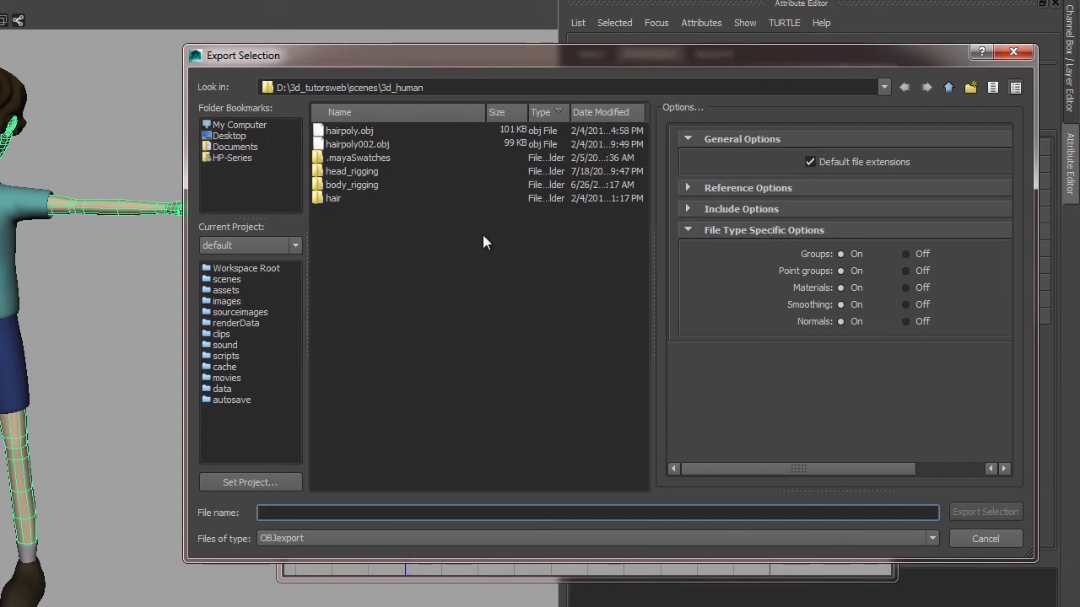
{"action": "left_click", "coordinate": [216, 134]}
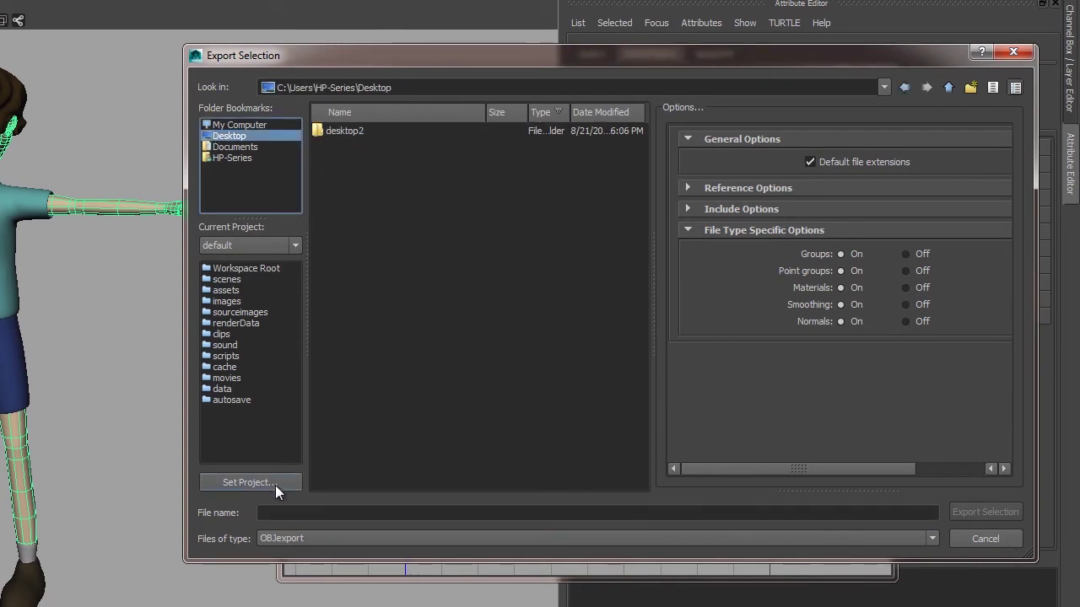
{"action": "left_click", "coordinate": [279, 512]}
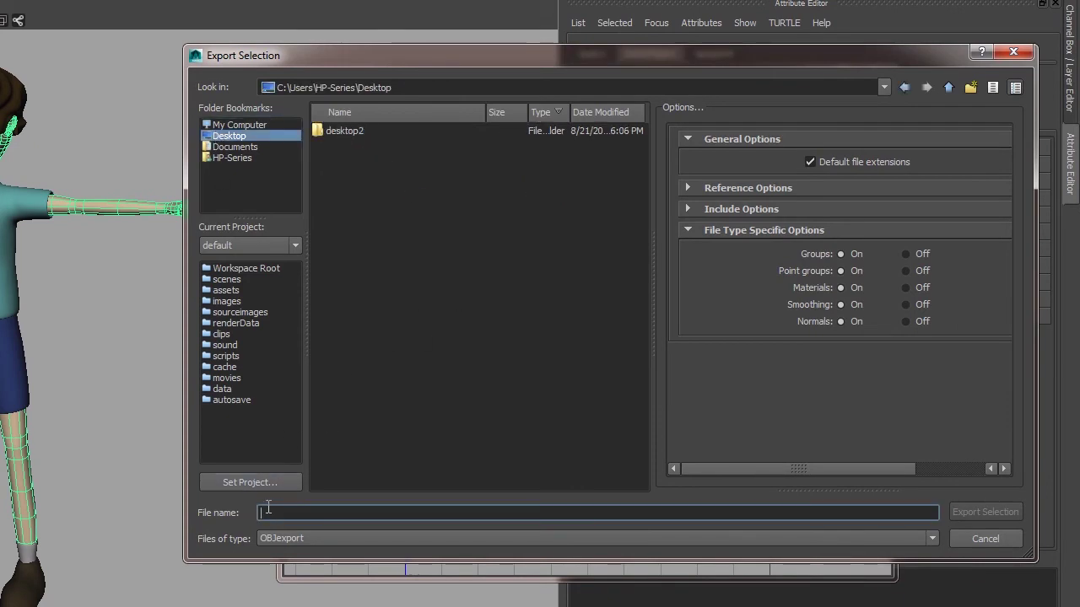
{"action": "type", "text": "body"}
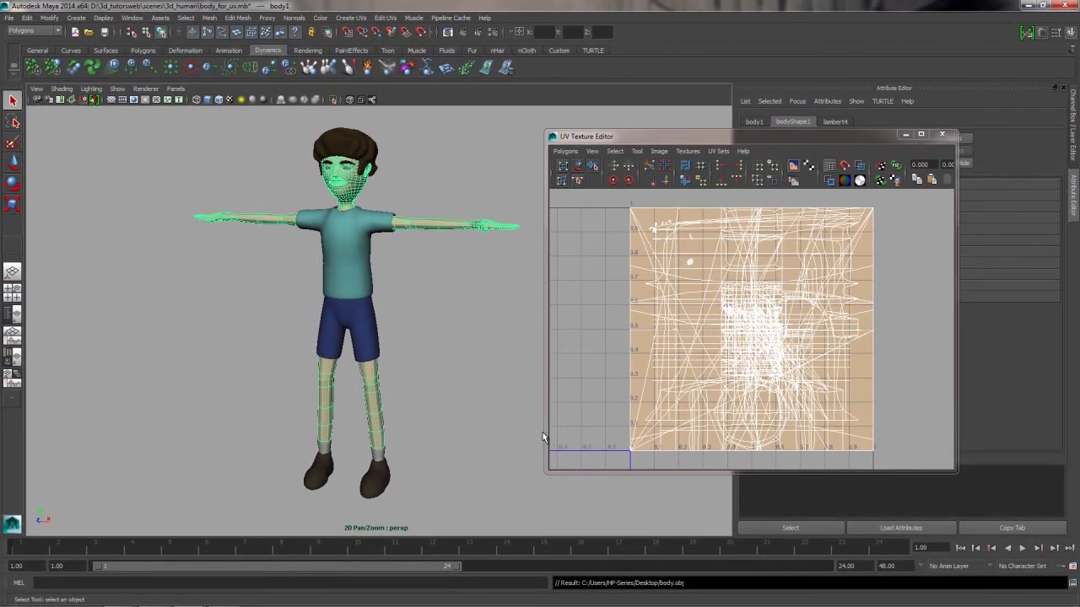
- Switch to UVLayout and set the folder for loading models to the Desktop
{"action": "left_click", "coordinate": [1026, 7]}
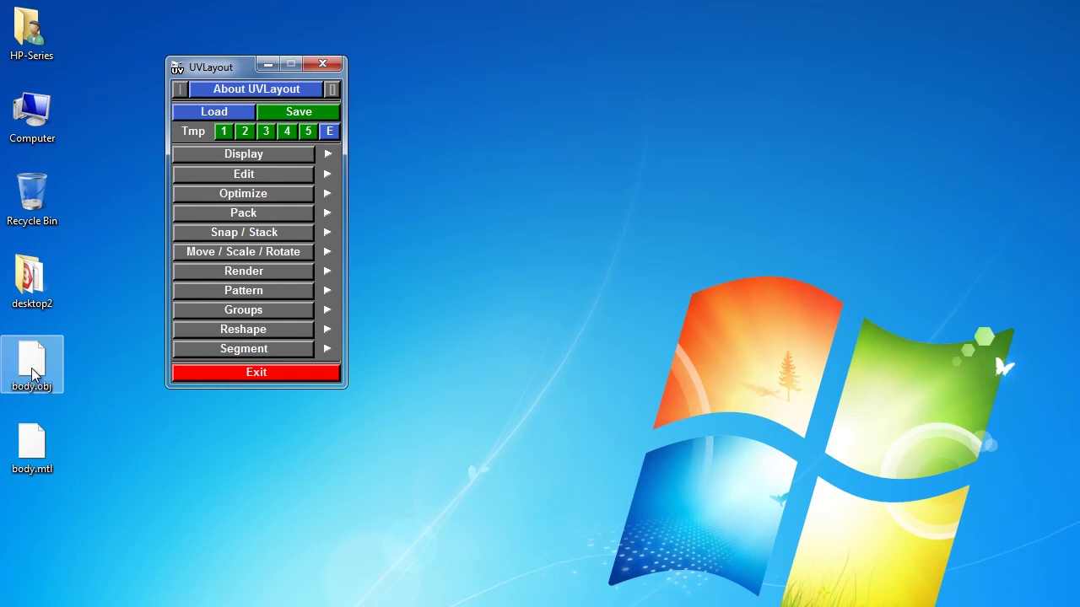
{"action": "left_click", "coordinate": [199, 118]}
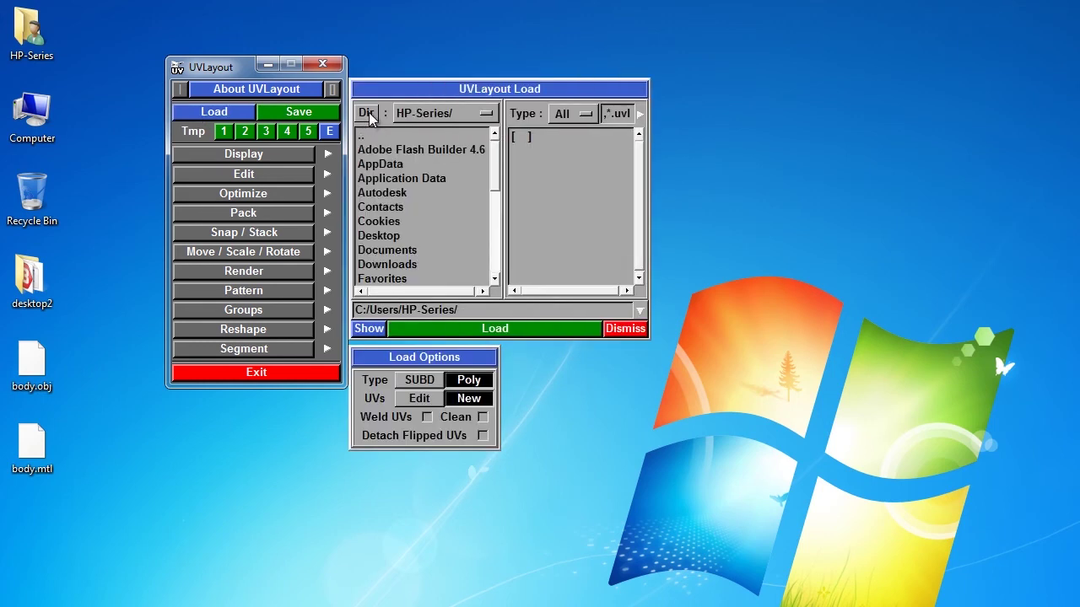
{"action": "left_click", "coordinate": [370, 115]}
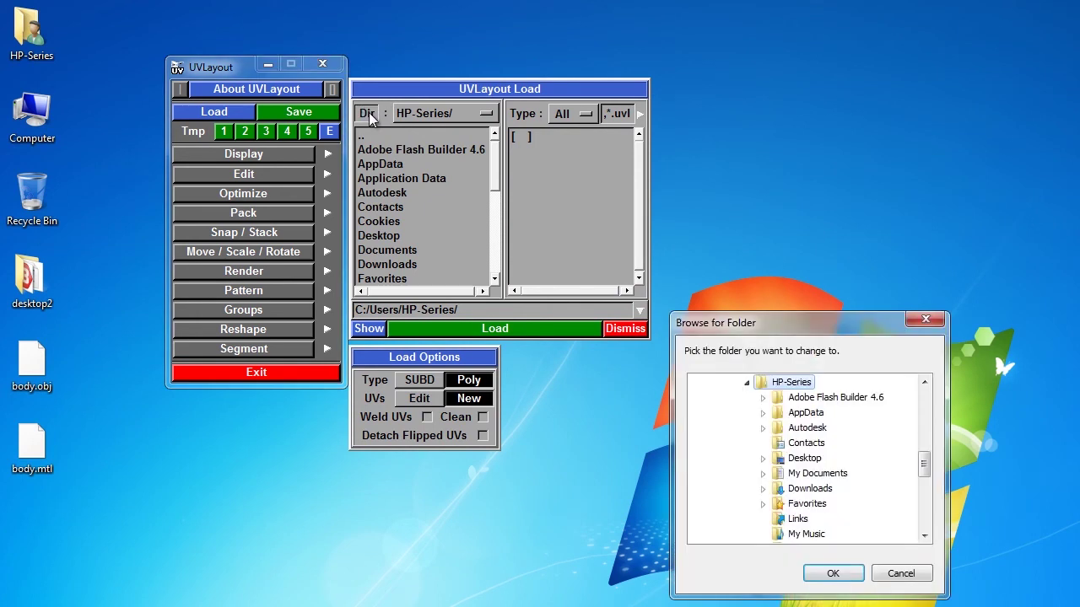
{"action": "left_click_drag", "start_coordinate": [925, 458], "coordinate": [924, 402]}
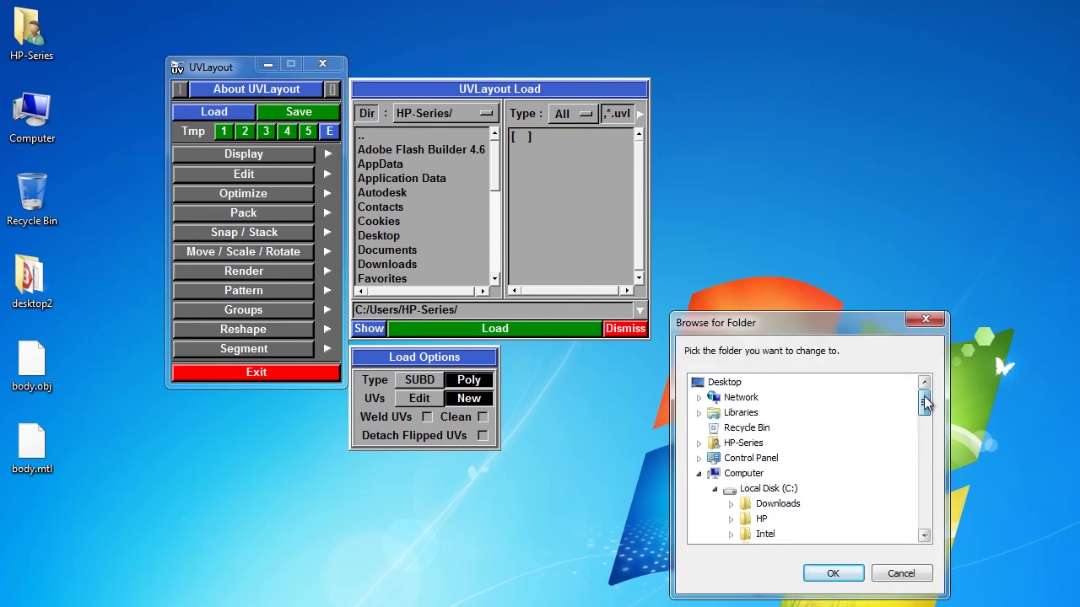
{"action": "left_click", "coordinate": [723, 384]}
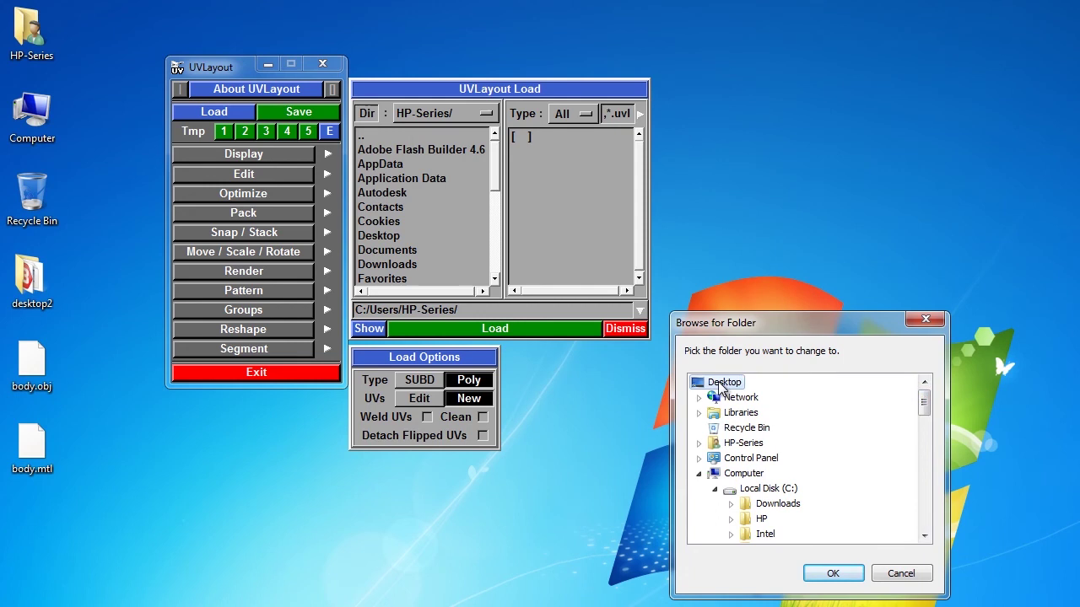
{"action": "double_click", "coordinate": [720, 384]}
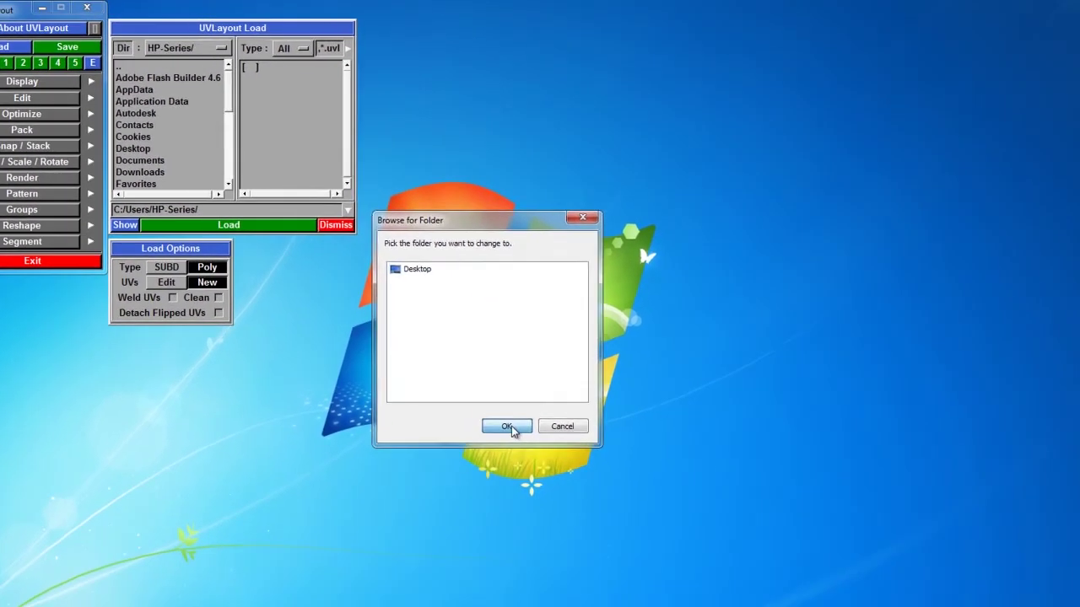
{"action": "left_click", "coordinate": [508, 426]}
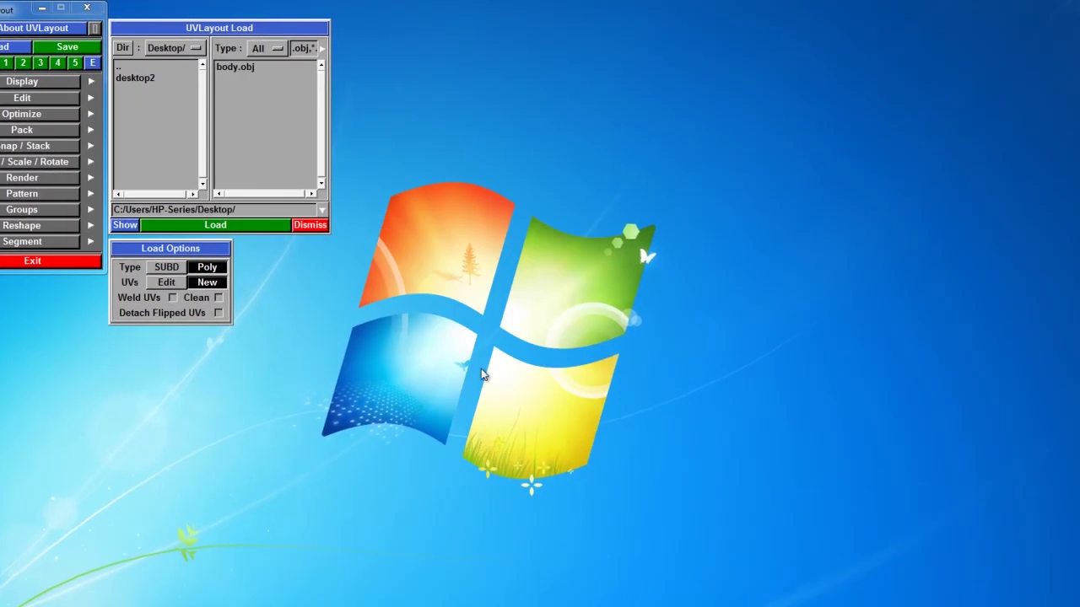
- Load body.obj with the Clean option enabled and enlarge the model window to fit the whole body
{"action": "left_click", "coordinate": [240, 69]}
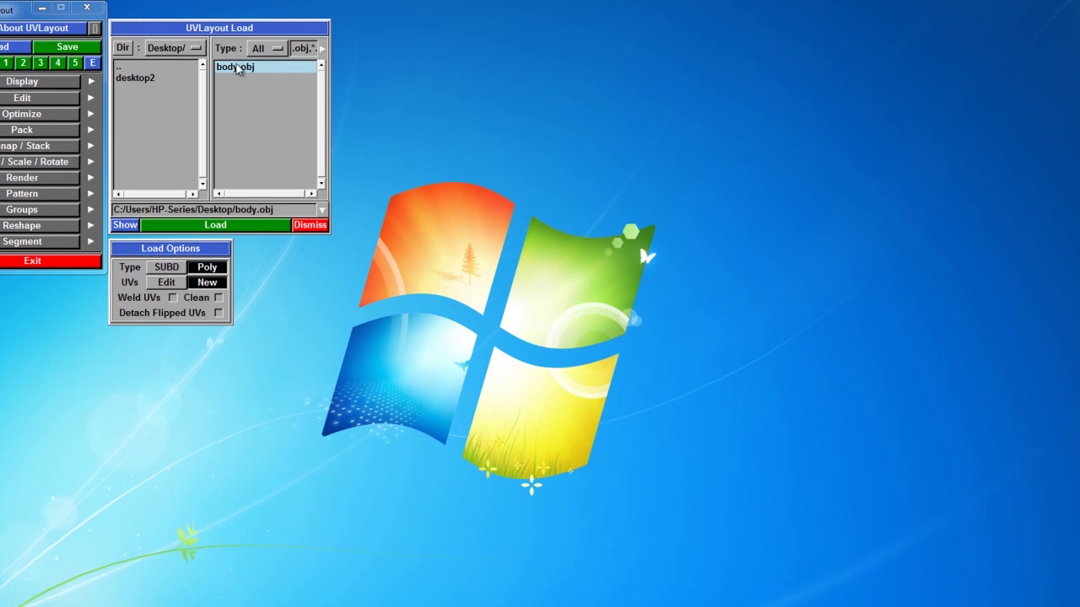
{"action": "left_click", "coordinate": [218, 299]}
{"action": "left_click", "coordinate": [218, 228]}
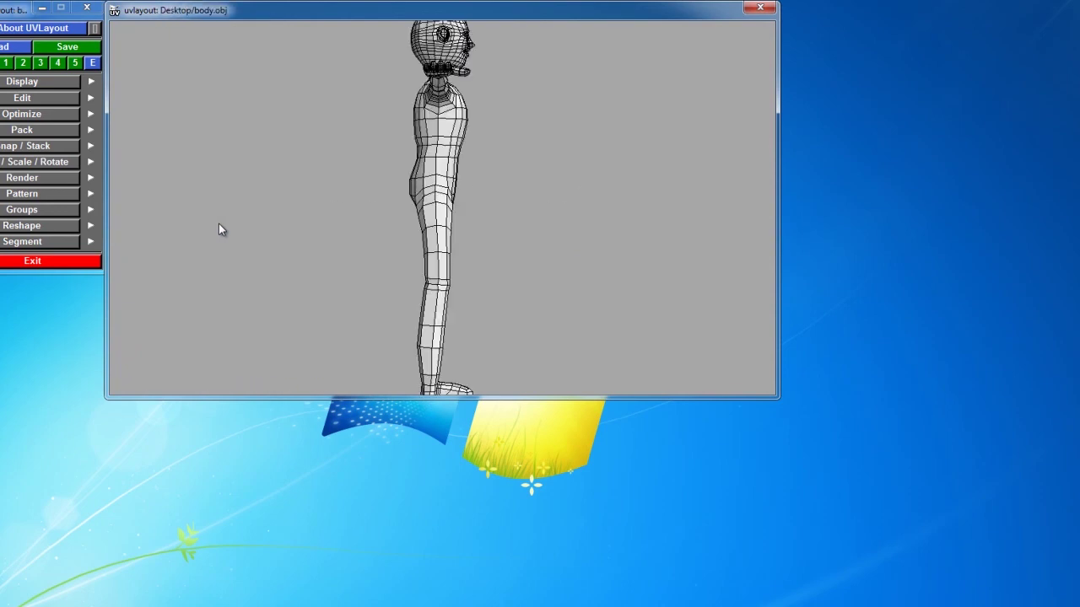
{"action": "left_click_drag", "start_coordinate": [779, 398], "coordinate": [980, 606]}
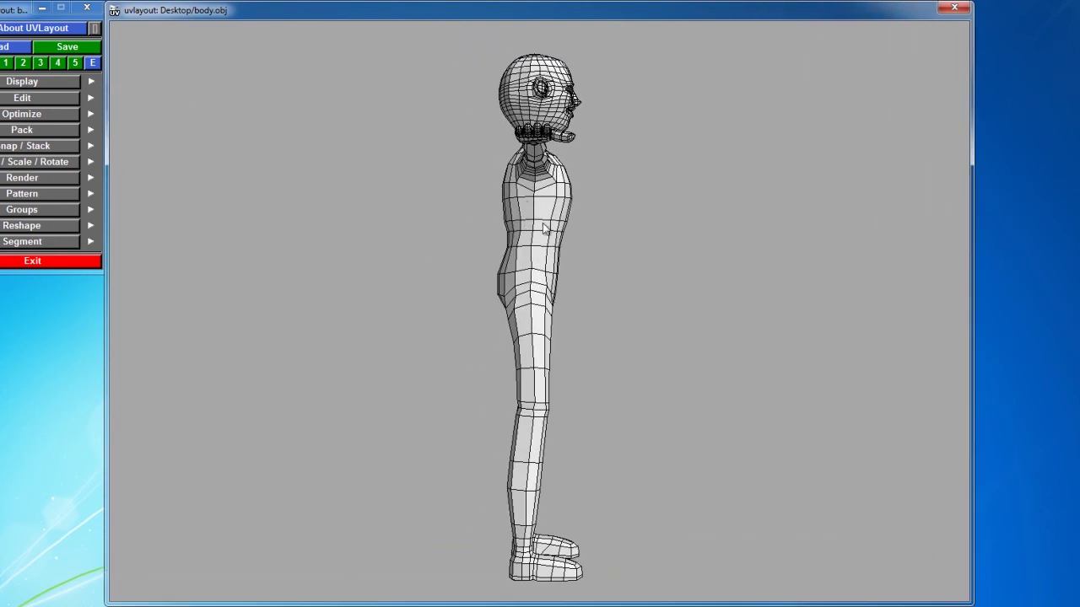
{"action": "left_click_drag", "start_coordinate": [581, 290], "coordinate": [438, 300]}
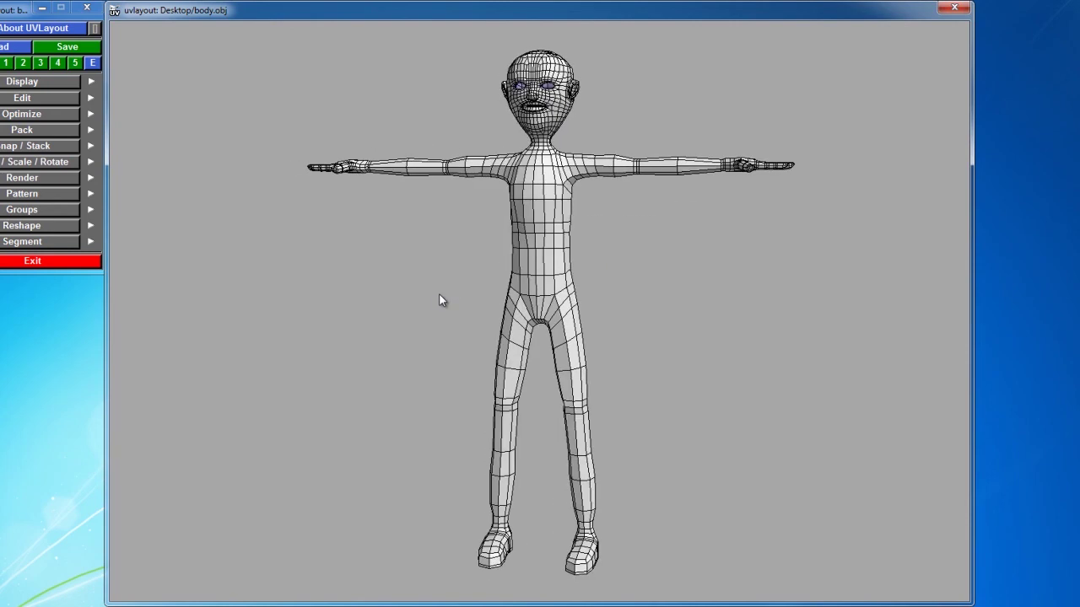